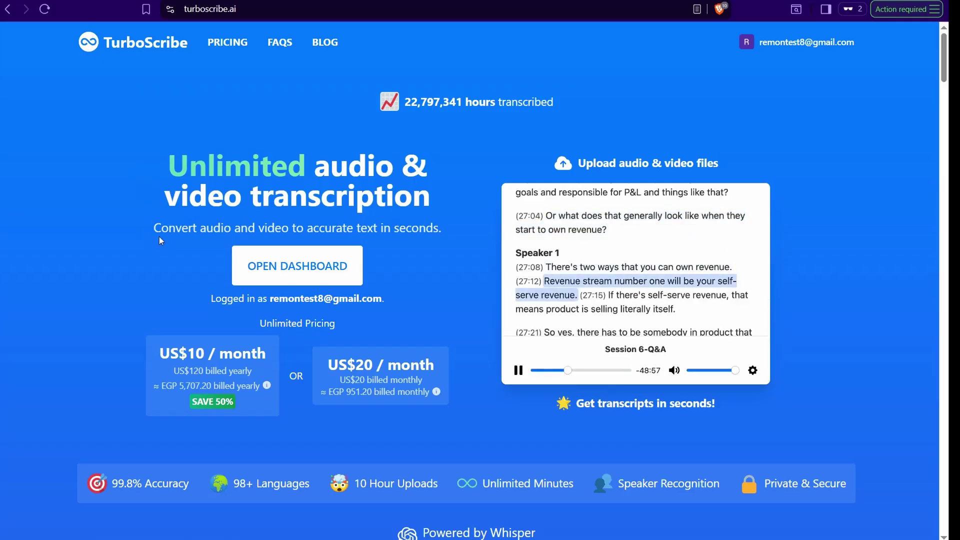
Open the file transcription form from the dashboard and check its option to import media from a link
{"action": "left_click", "coordinate": [305, 280]}
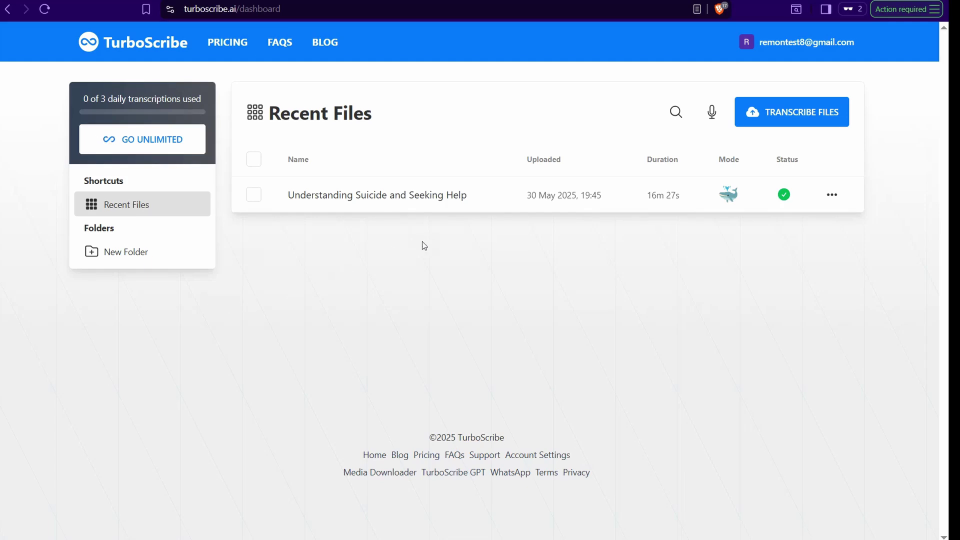
{"action": "left_click", "coordinate": [780, 120]}
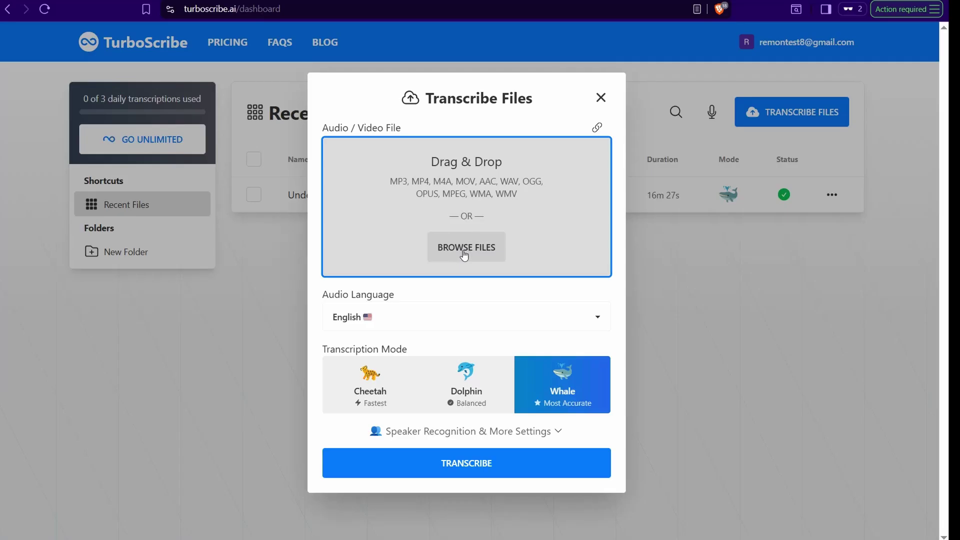
{"action": "left_click", "coordinate": [597, 128]}
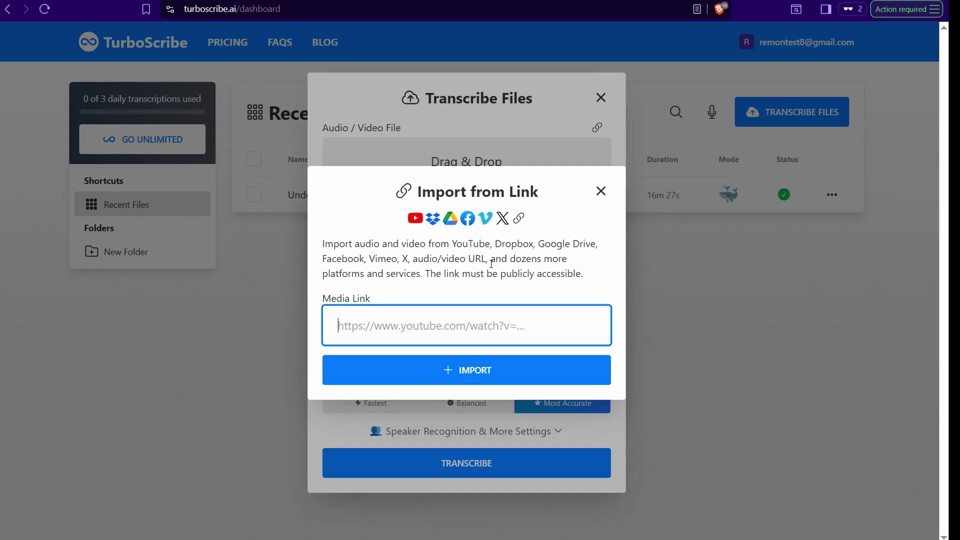
{"action": "left_click", "coordinate": [602, 191]}
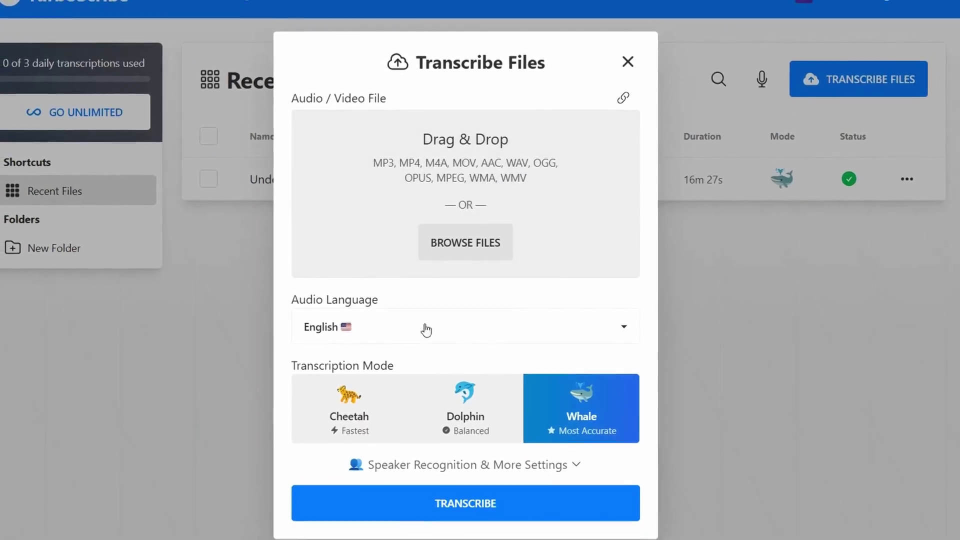
Look through the available audio languages for the transcription, keeping English
{"action": "left_click", "coordinate": [426, 330]}
{"action": "scroll", "coordinate": [386, 171], "scroll_direction": "down", "scroll_amount": 6}
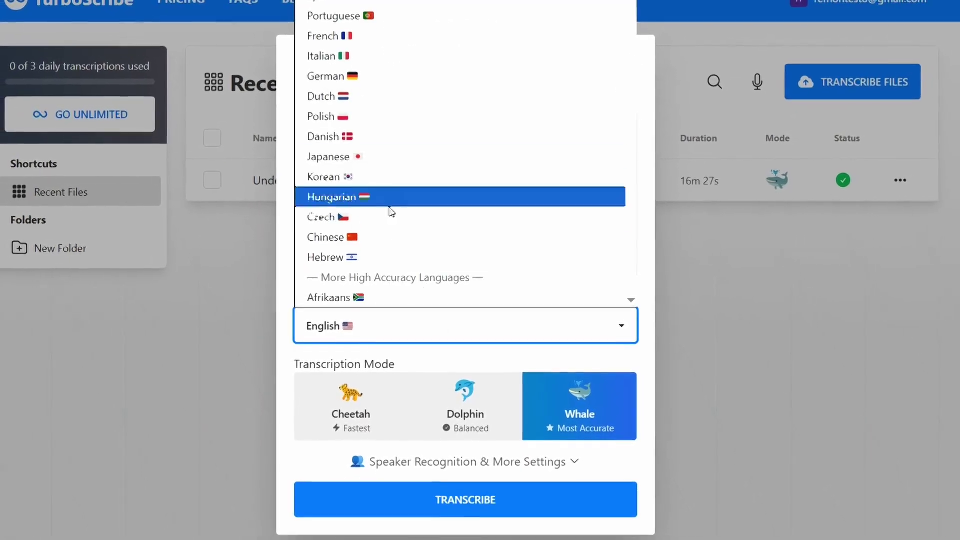
{"action": "scroll", "coordinate": [386, 172], "scroll_direction": "up", "scroll_amount": 5}
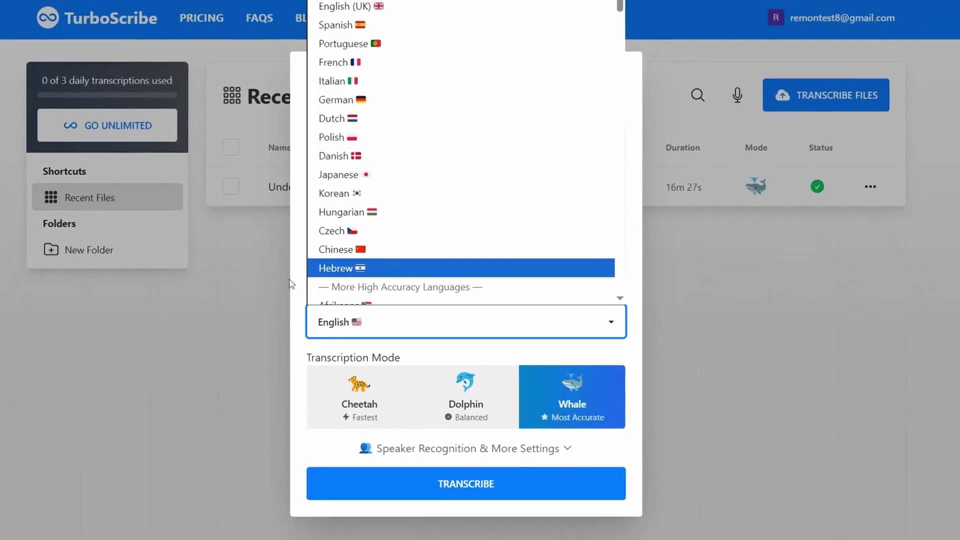
{"action": "left_click", "coordinate": [301, 301]}
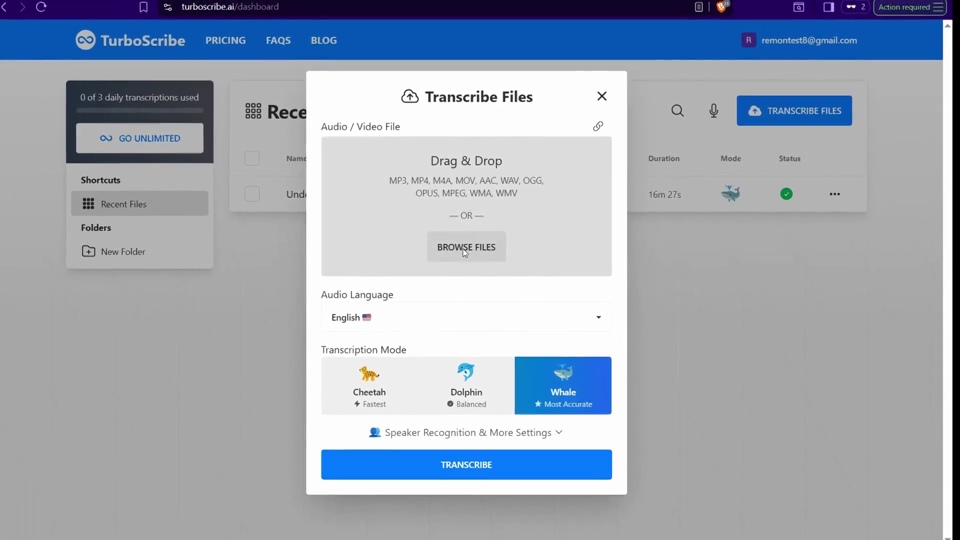
Upload notbooklm explain eng mob.wav and transcribe it in English with the Whale mode
{"action": "left_click", "coordinate": [458, 248]}
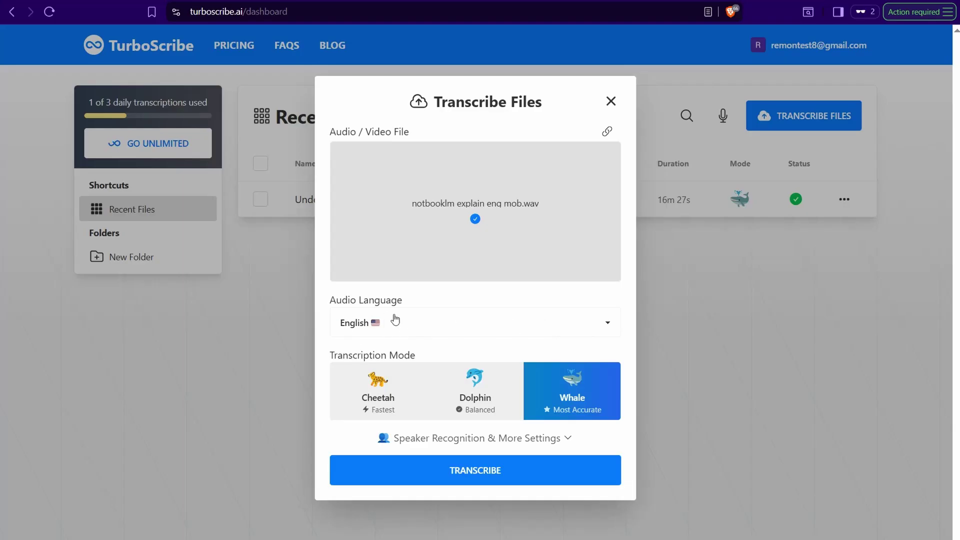
{"action": "mouse_move", "coordinate": [525, 180]}
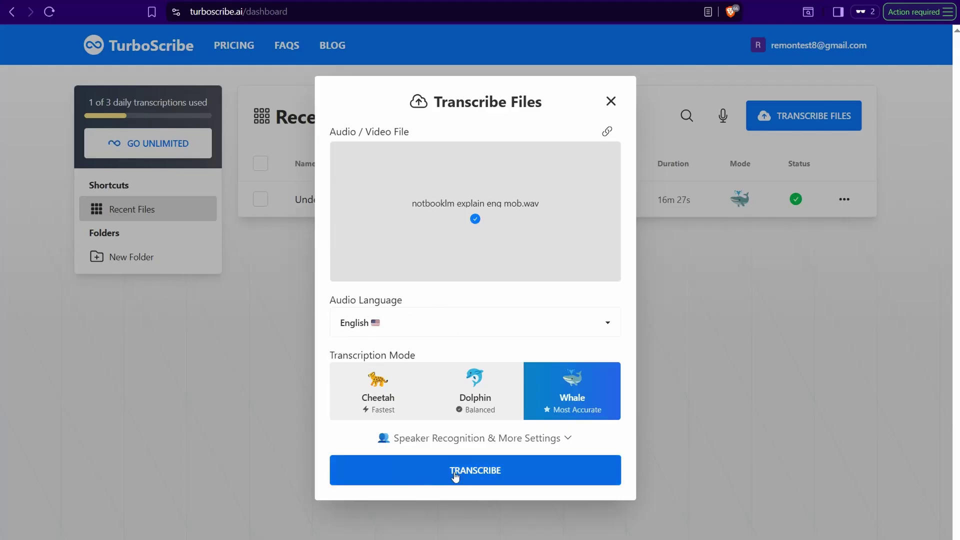
{"action": "left_click", "coordinate": [469, 467]}
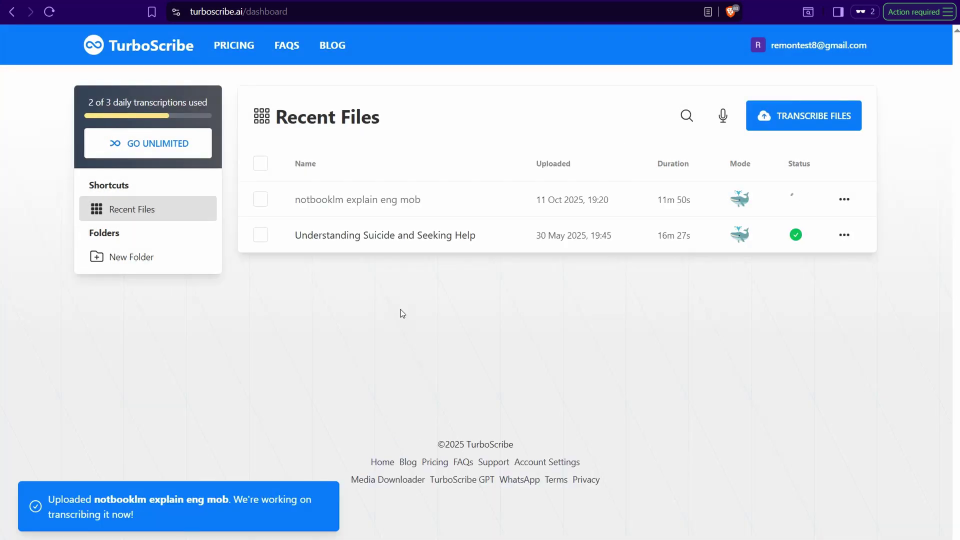
Open the notbooklm explain eng mob transcript and look through its text
{"action": "left_click", "coordinate": [450, 202]}
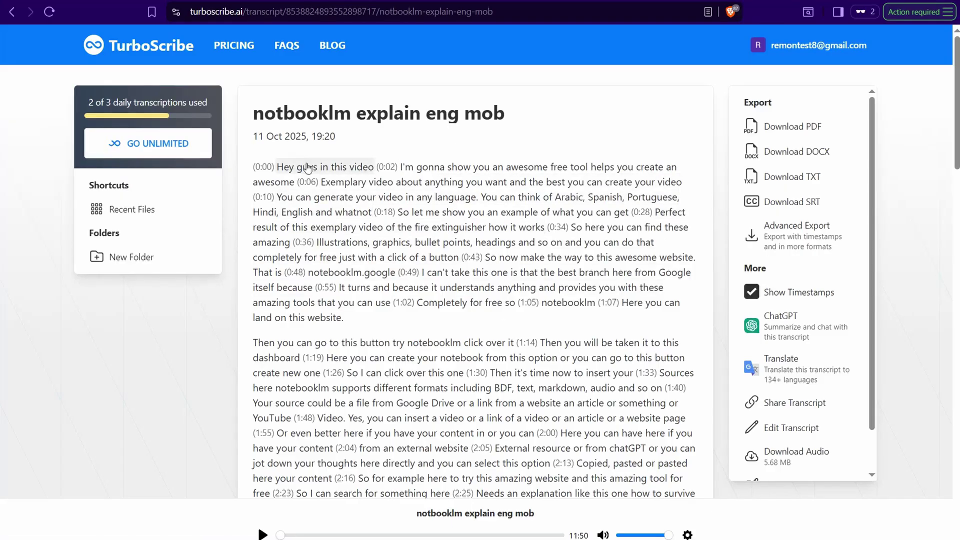
{"action": "left_click_drag", "start_coordinate": [274, 165], "coordinate": [610, 377]}
{"action": "scroll", "coordinate": [610, 376], "scroll_direction": "down", "scroll_amount": 6}
{"action": "scroll", "coordinate": [500, 250], "scroll_direction": "up", "scroll_amount": 6}
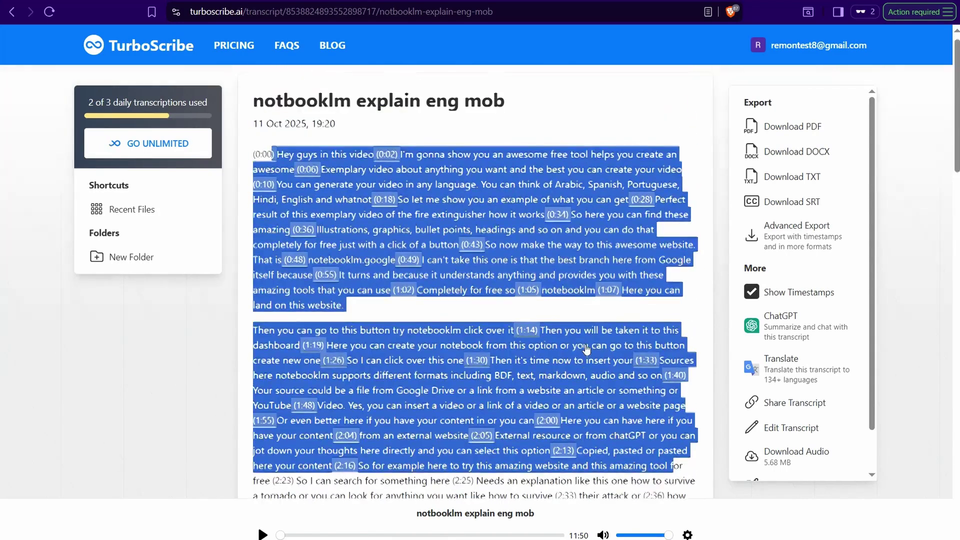
{"action": "left_click", "coordinate": [497, 236]}
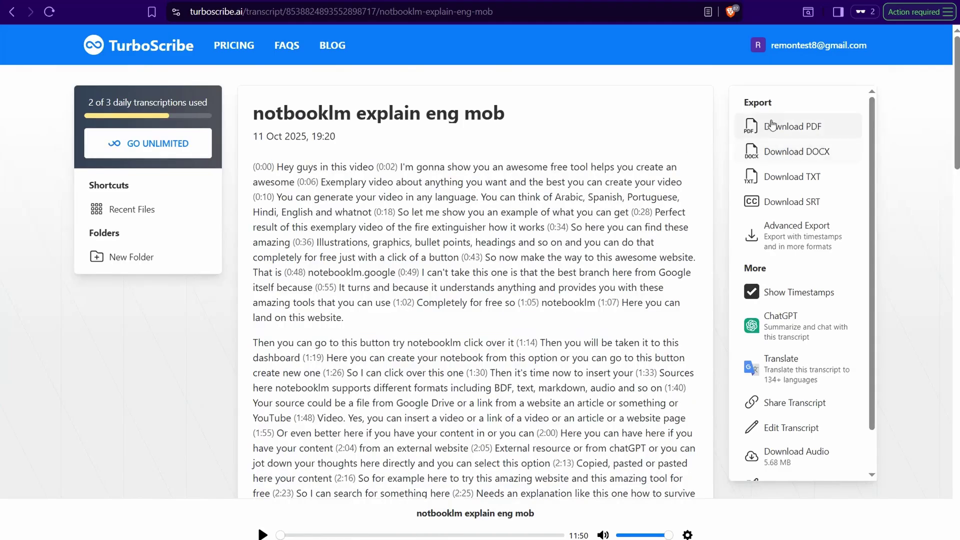
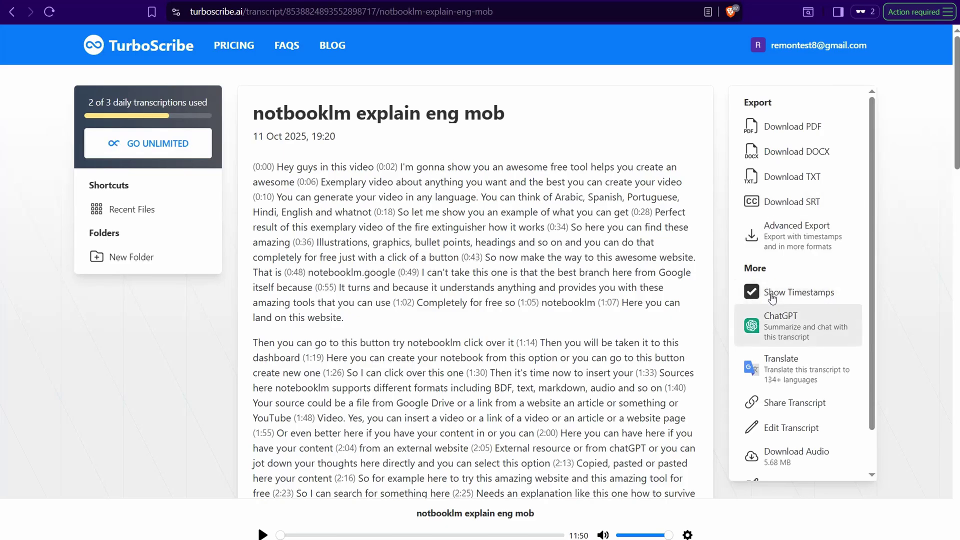
Hide the timestamps in the transcript and show them again
{"action": "left_click", "coordinate": [756, 297]}
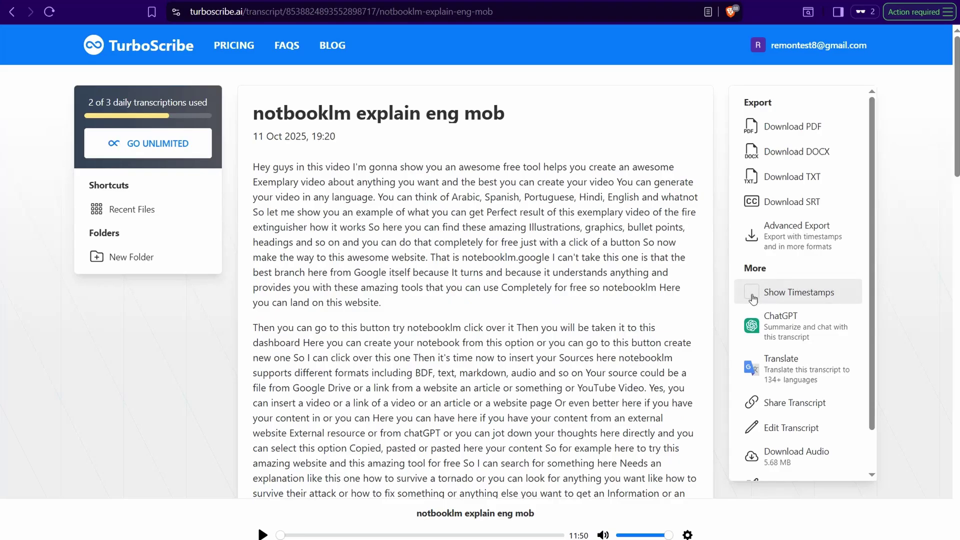
{"action": "left_click", "coordinate": [768, 296]}
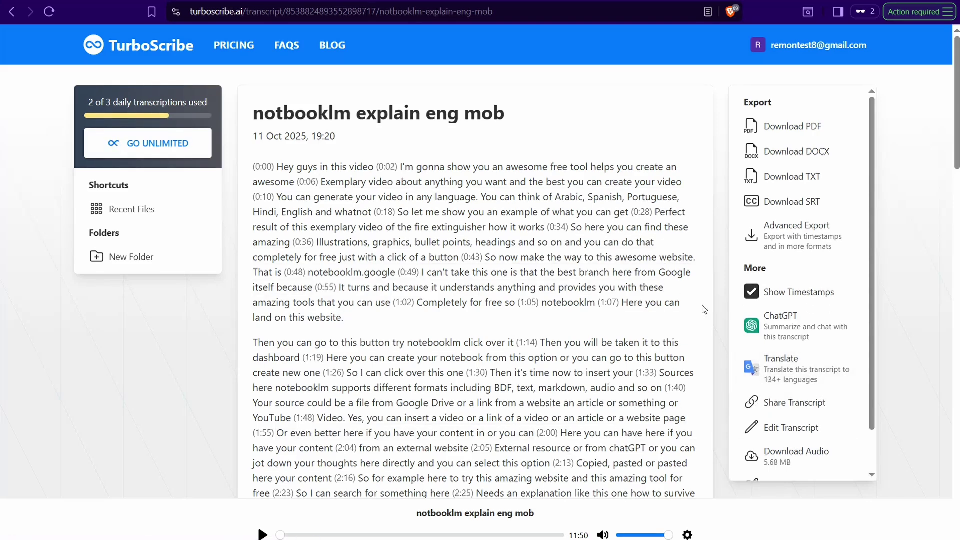
Open the SRT subtitle download settings and lower the maximum words per segment
{"action": "left_click", "coordinate": [795, 210]}
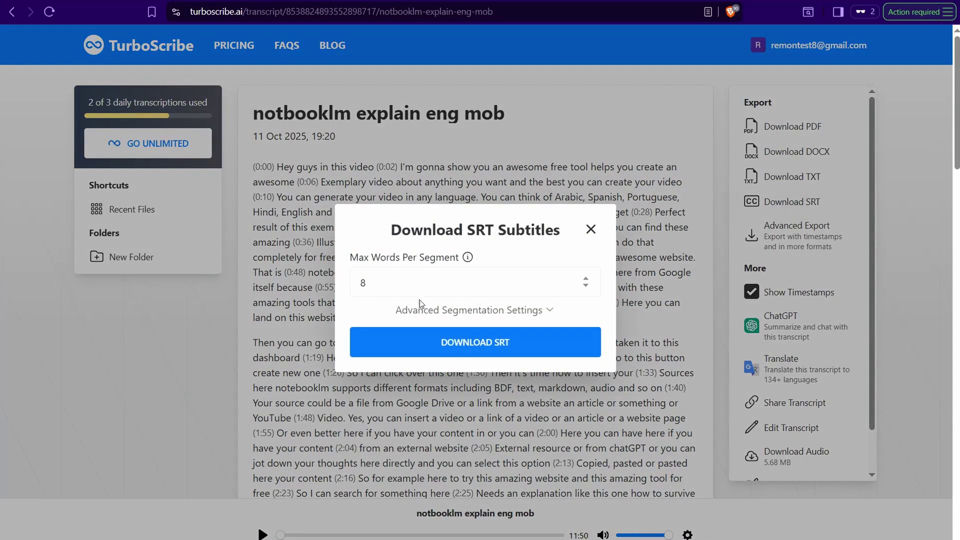
{"action": "left_click", "coordinate": [586, 287]}
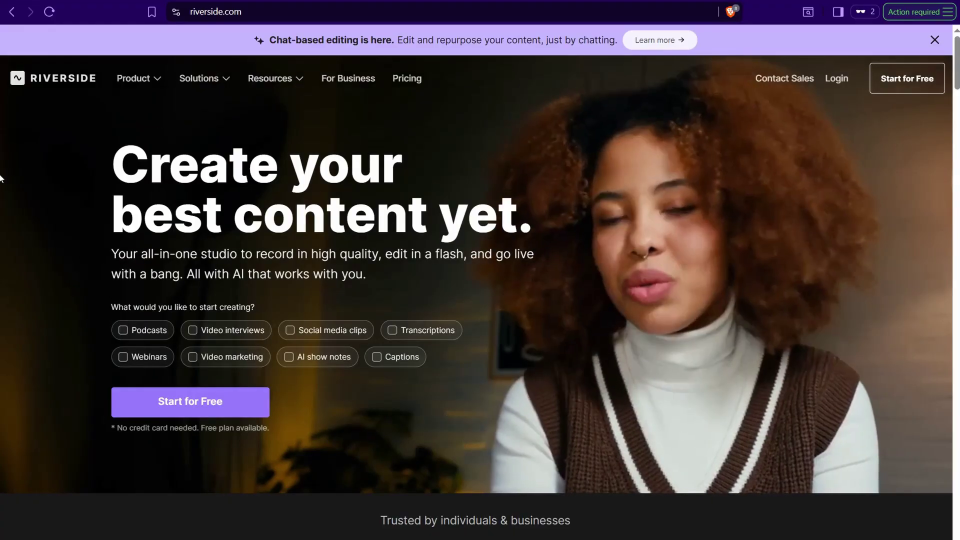
Switch to Riverside, open its transcription feature page, read the description and launch the transcription tool
{"action": "mouse_move", "coordinate": [133, 85]}
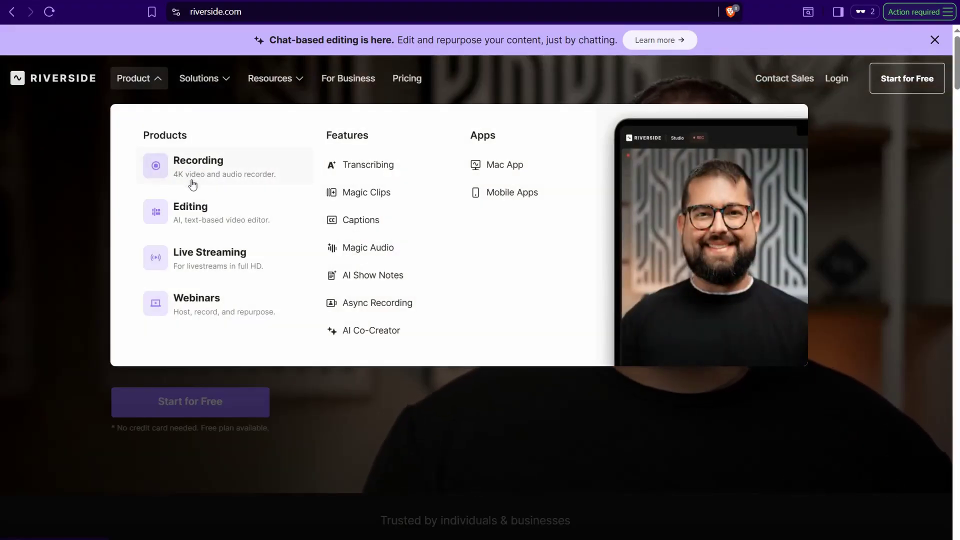
{"action": "left_click", "coordinate": [359, 169]}
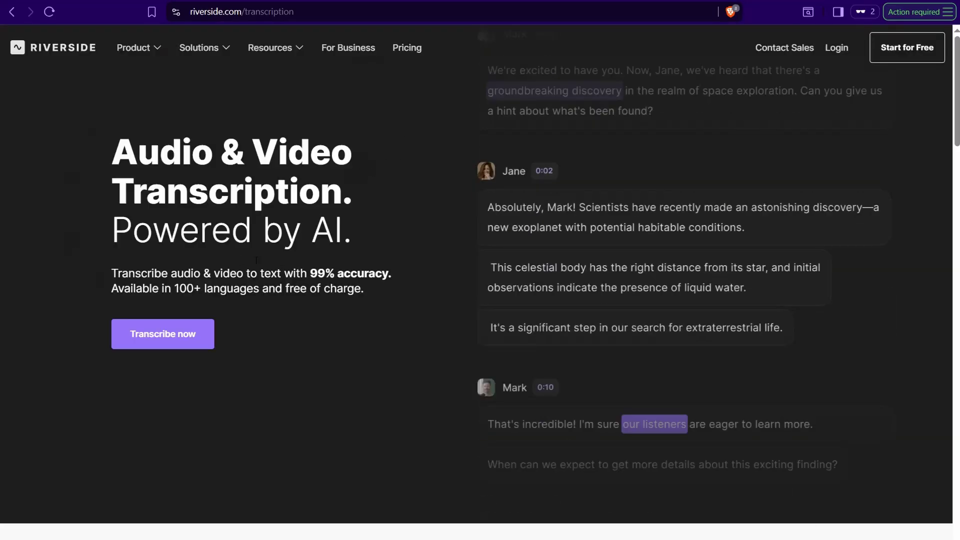
{"action": "left_click_drag", "start_coordinate": [243, 273], "coordinate": [184, 273]}
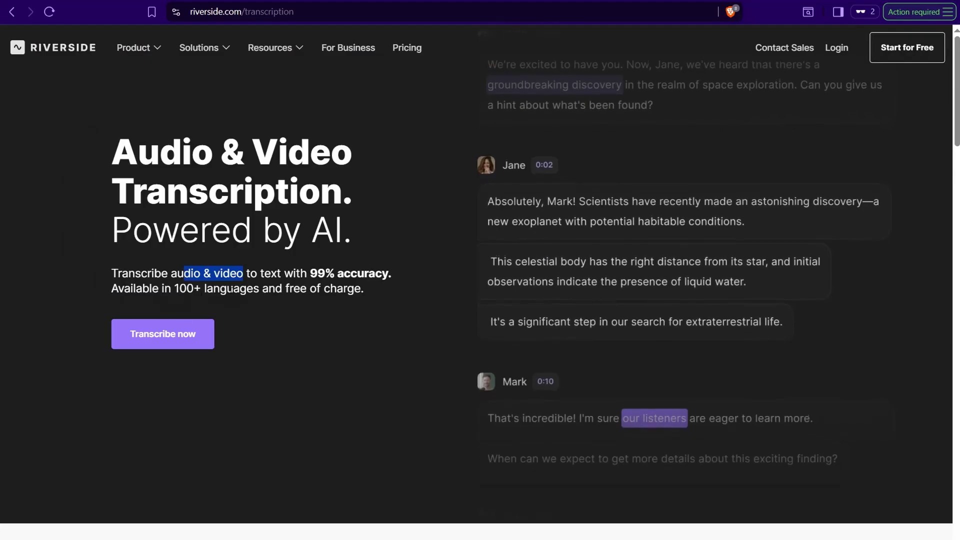
{"action": "left_click_drag", "start_coordinate": [284, 289], "coordinate": [395, 291]}
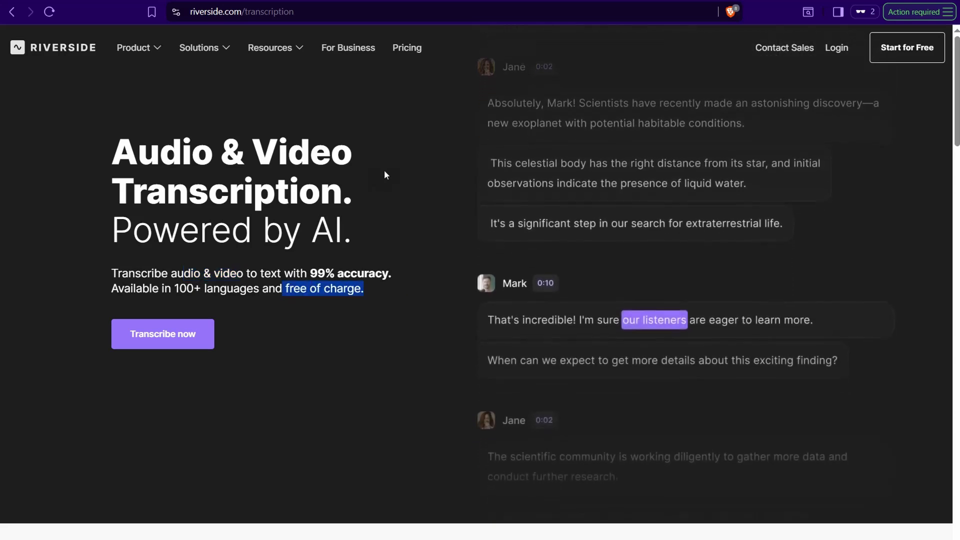
{"action": "left_click", "coordinate": [167, 335]}
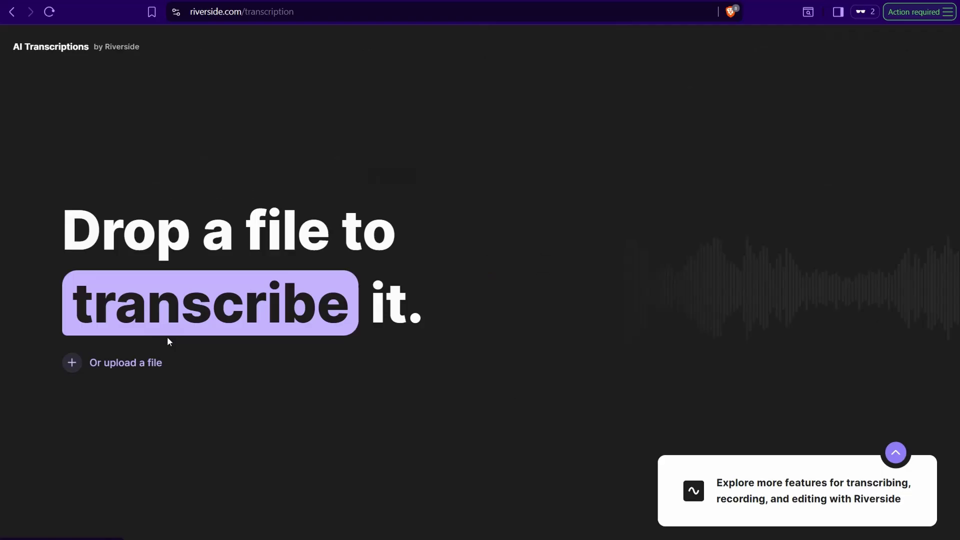
Upload the Remocarousel eng.wav file and start transcribing it in English as video content, confirming the human check
{"action": "left_click", "coordinate": [102, 369]}
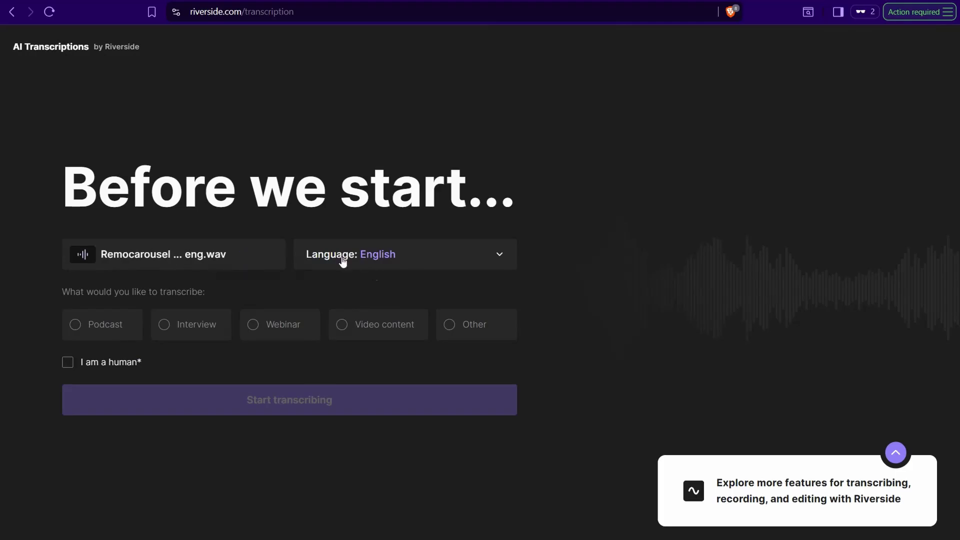
{"action": "left_click", "coordinate": [503, 262]}
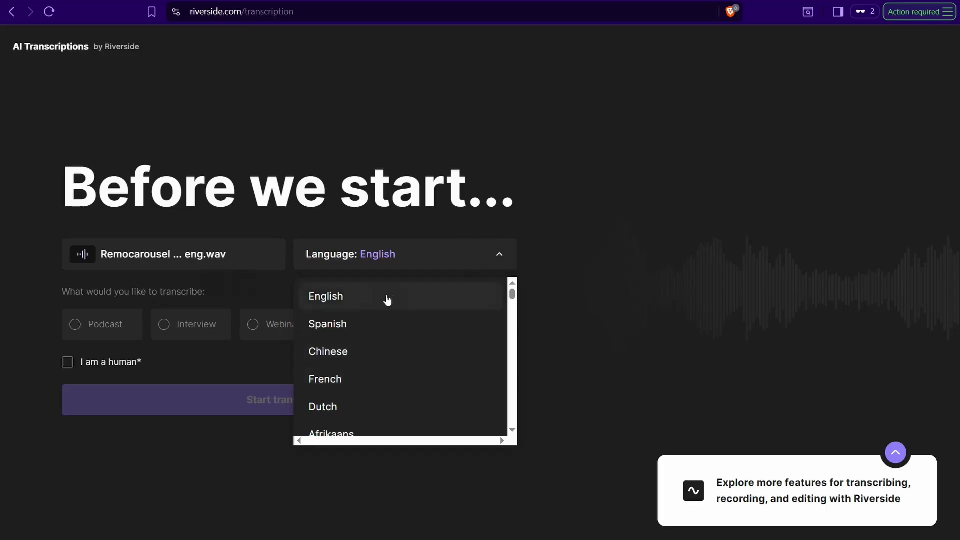
{"action": "left_click", "coordinate": [352, 297]}
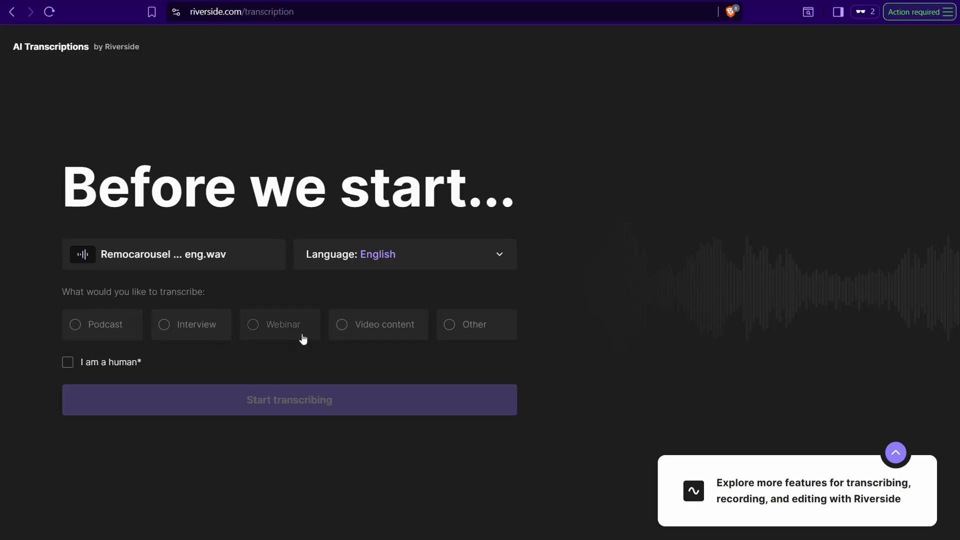
{"action": "left_click", "coordinate": [342, 330]}
{"action": "left_click", "coordinate": [68, 363]}
{"action": "left_click", "coordinate": [253, 400]}
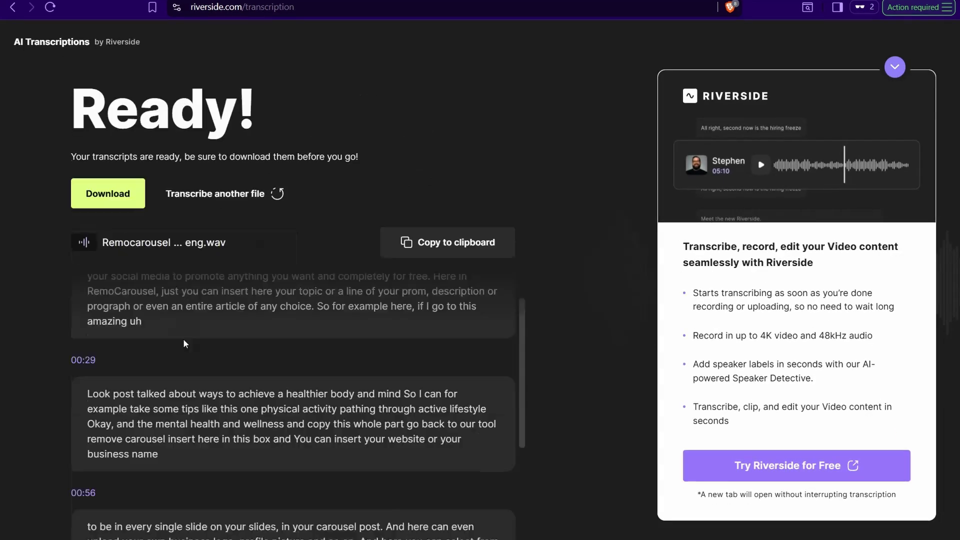
Read through the timestamped Remocarousel transcript from beginning to end
{"action": "scroll", "coordinate": [181, 337], "scroll_direction": "down", "scroll_amount": 10}
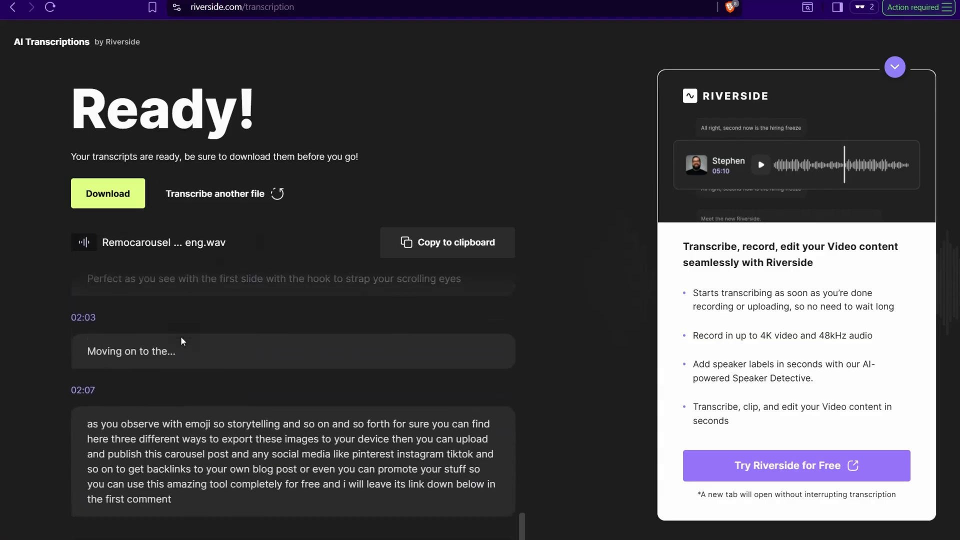
{"action": "scroll", "coordinate": [139, 388], "scroll_direction": "up", "scroll_amount": 3}
{"action": "scroll", "coordinate": [137, 386], "scroll_direction": "up", "scroll_amount": 5}
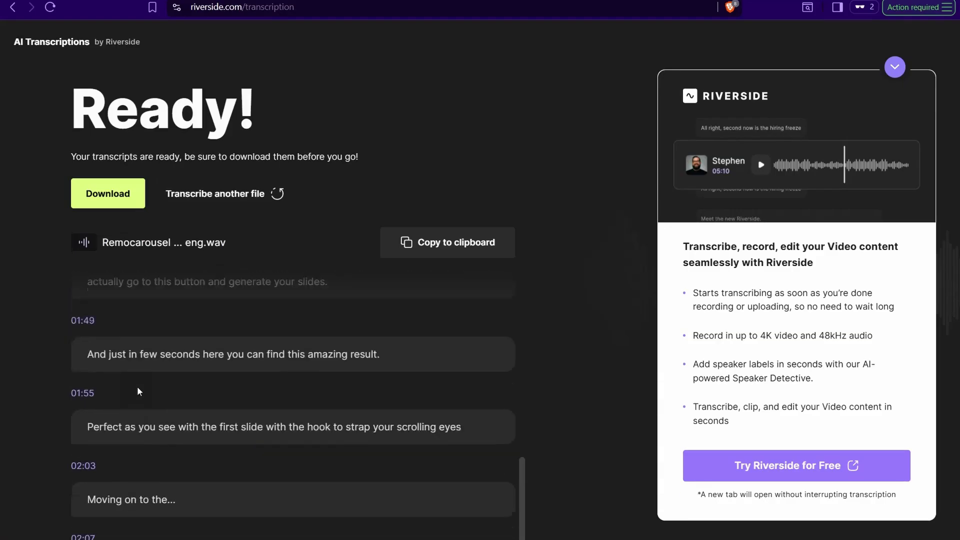
{"action": "scroll", "coordinate": [137, 386], "scroll_direction": "down", "scroll_amount": 7}
{"action": "scroll", "coordinate": [133, 372], "scroll_direction": "up", "scroll_amount": 3}
{"action": "scroll", "coordinate": [130, 360], "scroll_direction": "up", "scroll_amount": 10}
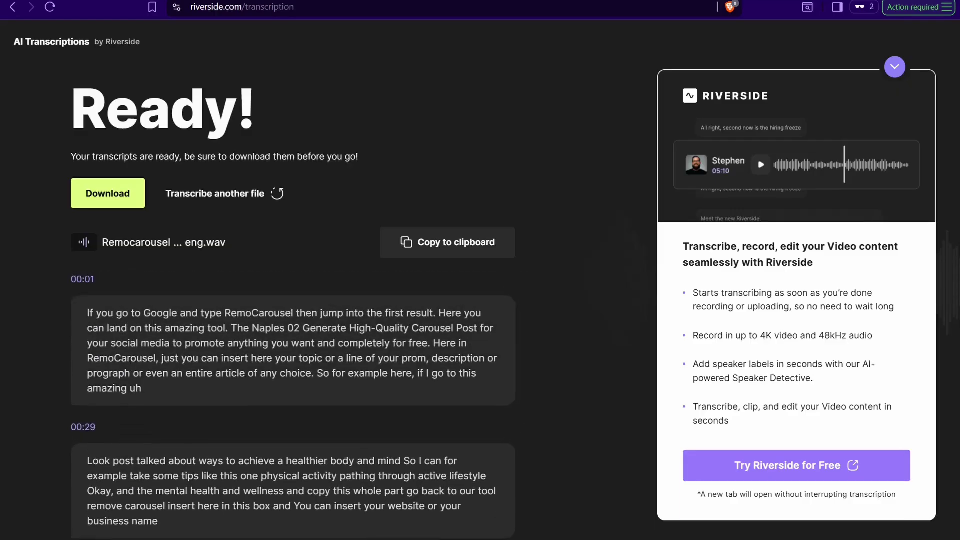
Copy the Remocarousel transcript to the clipboard and download its captions as an SRT file
{"action": "left_click", "coordinate": [423, 245]}
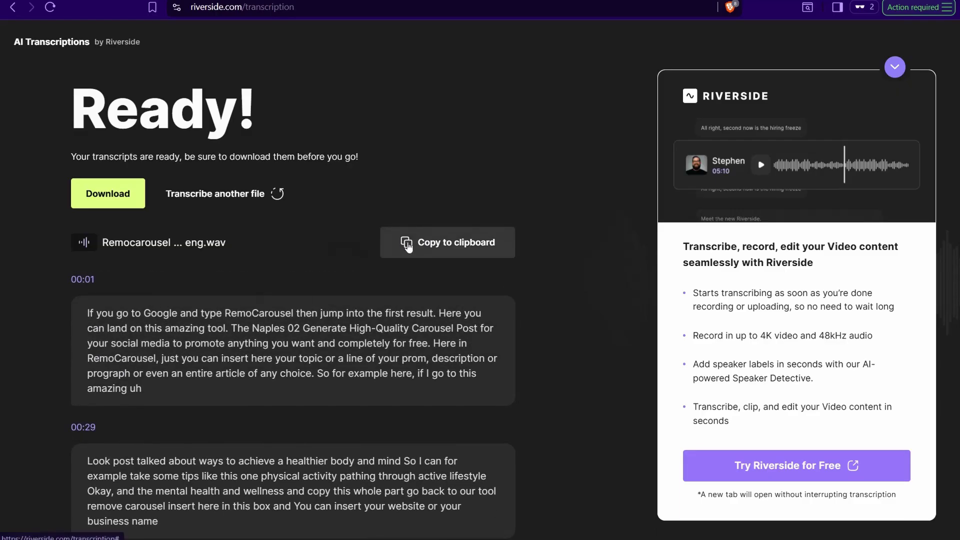
{"action": "left_click", "coordinate": [116, 200]}
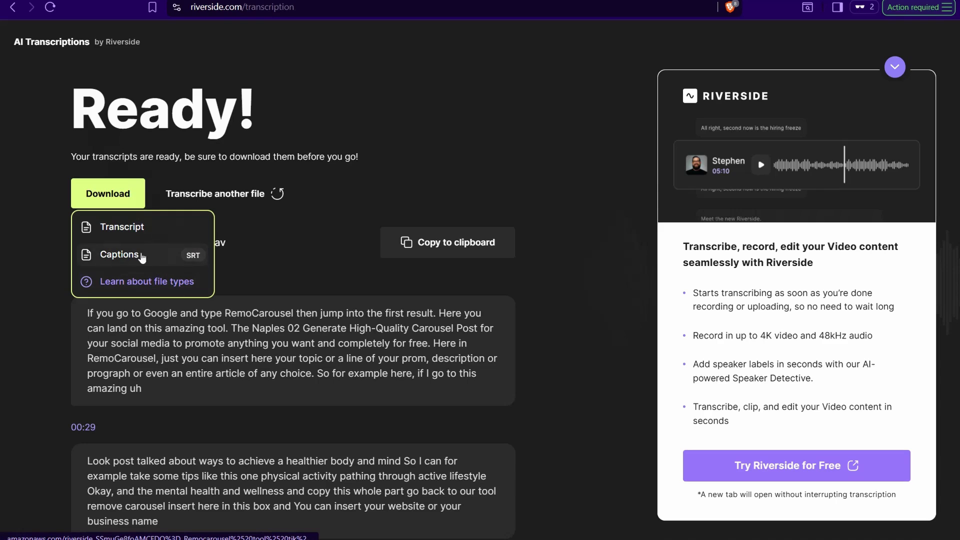
{"action": "left_click", "coordinate": [121, 257]}
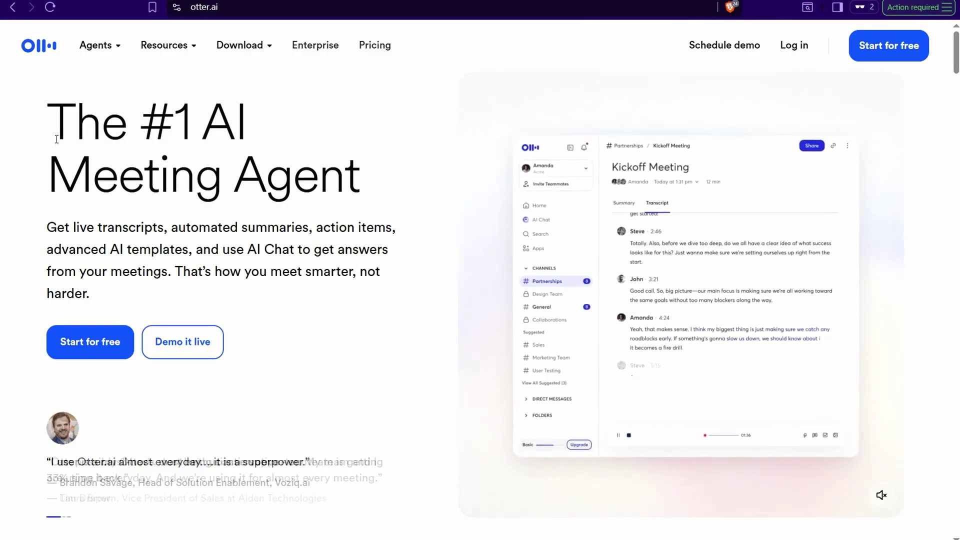
Switch to Otter.ai and open the page for starting with a free plan
{"action": "left_click", "coordinate": [93, 50]}
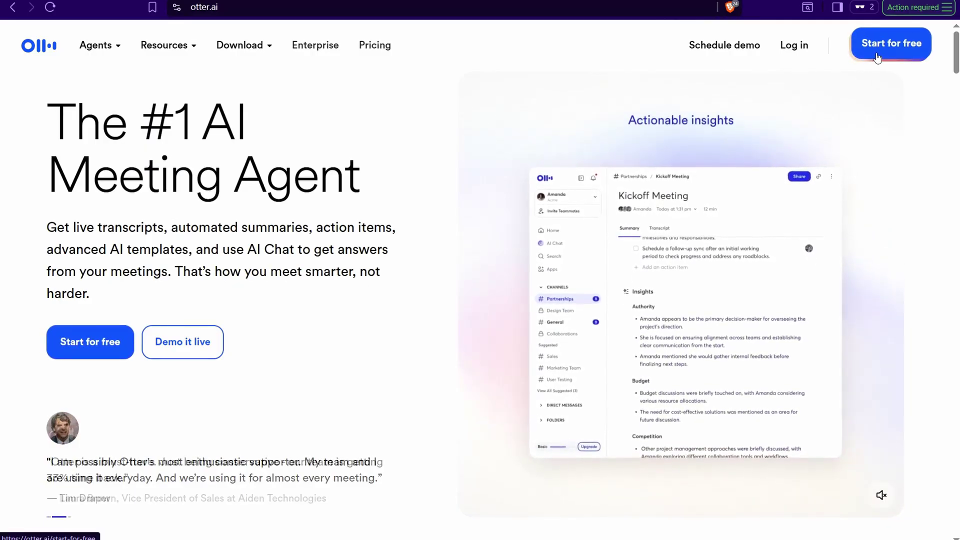
{"action": "left_click", "coordinate": [878, 58]}
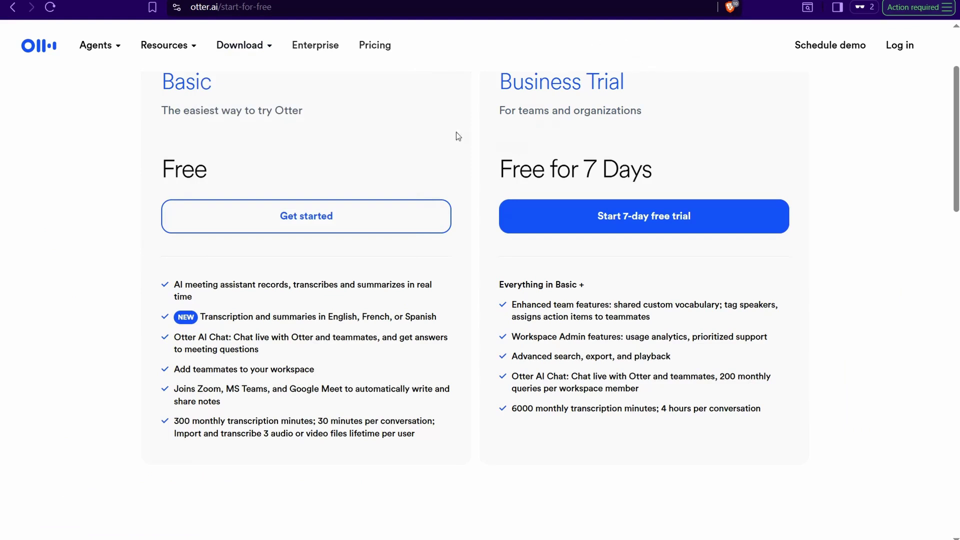
Start the free Basic plan and finish onboarding without joining or inviting teammates, choosing Sales as the type of work
{"action": "left_click", "coordinate": [280, 219]}
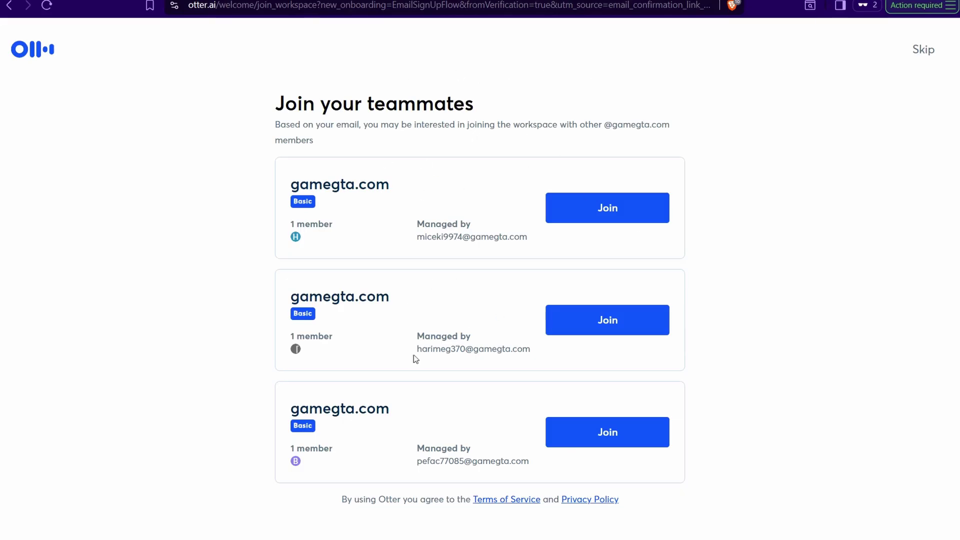
{"action": "left_click", "coordinate": [924, 52]}
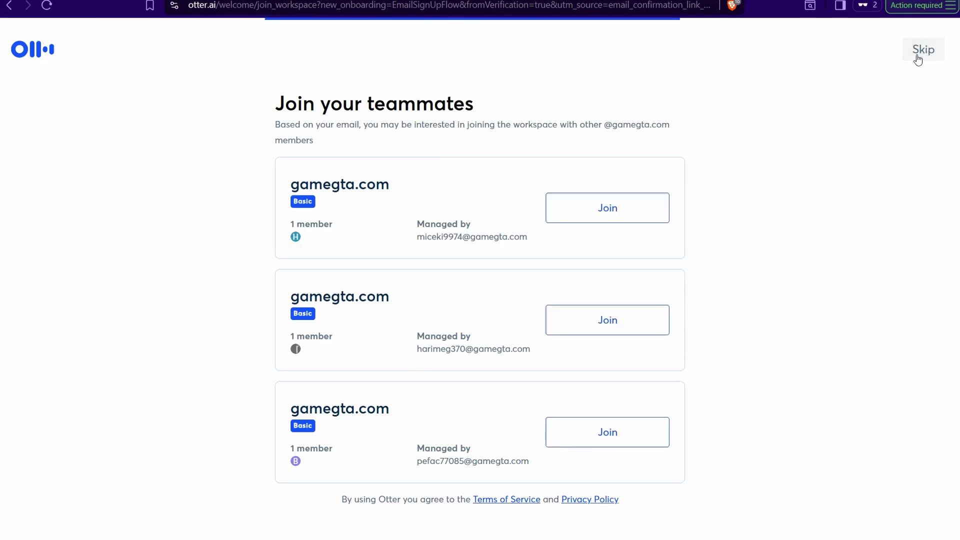
{"action": "left_click", "coordinate": [102, 418]}
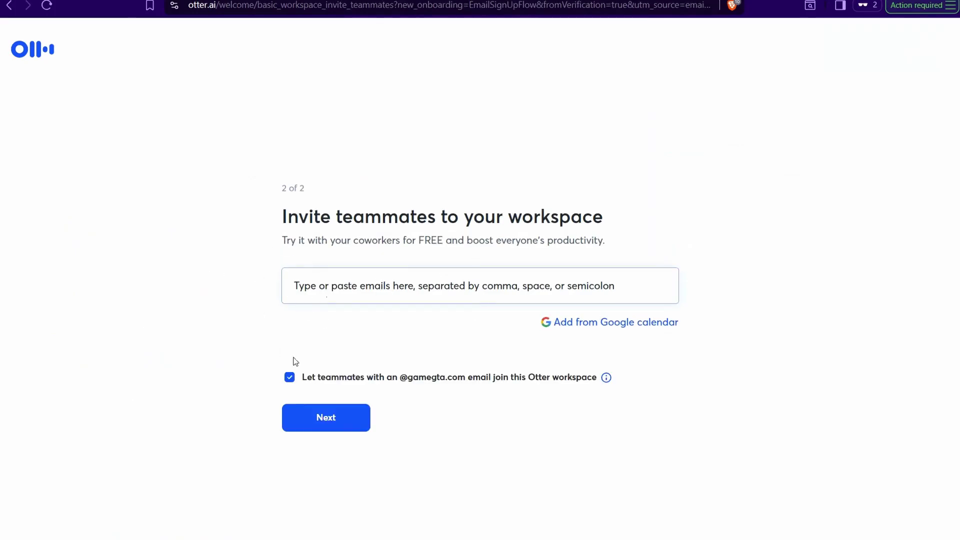
{"action": "left_click", "coordinate": [317, 424]}
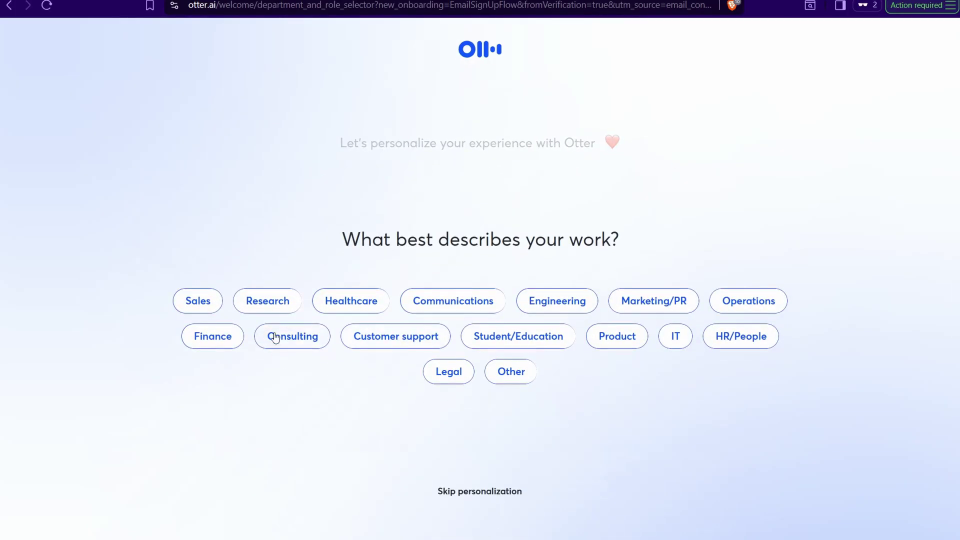
{"action": "left_click", "coordinate": [211, 305]}
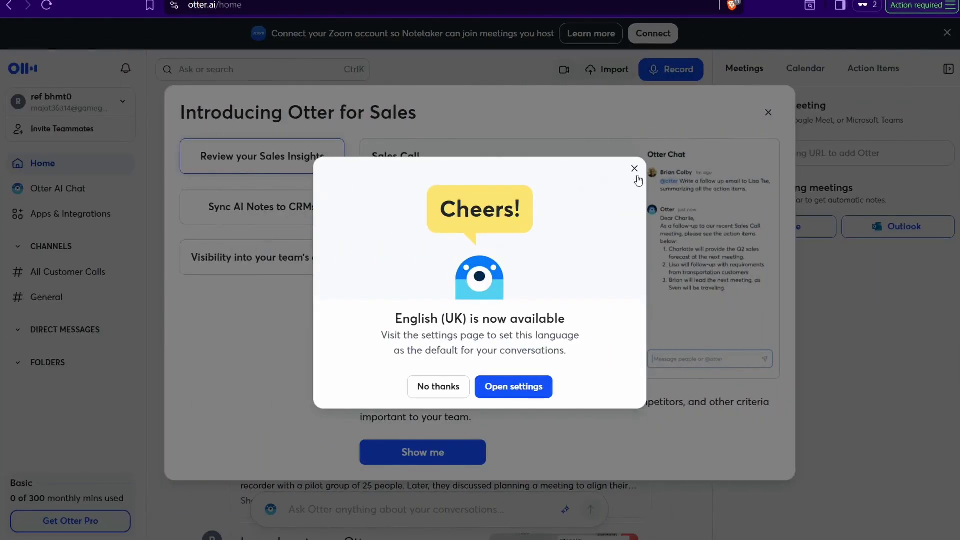
{"action": "left_click", "coordinate": [633, 167]}
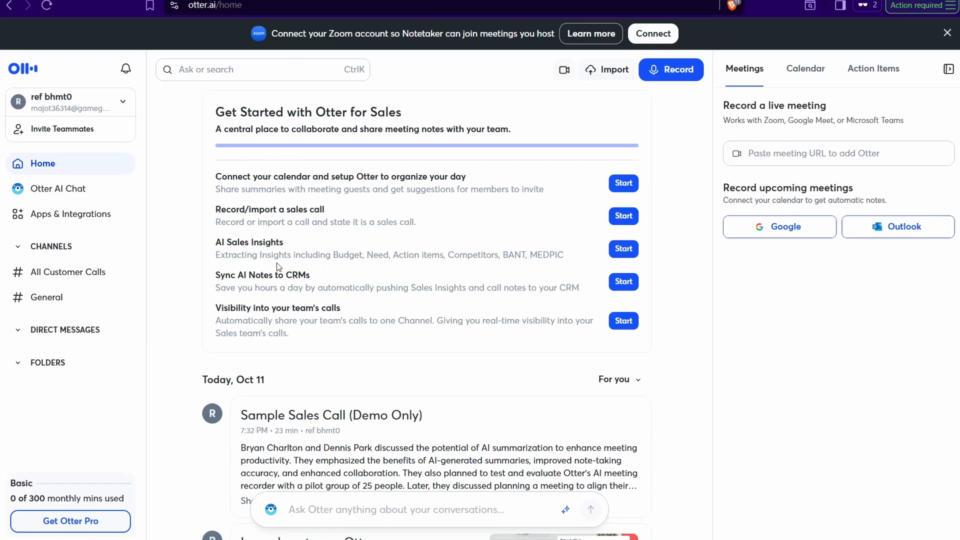
Import notbooklm explain eng mob.wav for transcription and open its conversation page, dismissing the summary templates introduction
{"action": "left_click", "coordinate": [603, 72]}
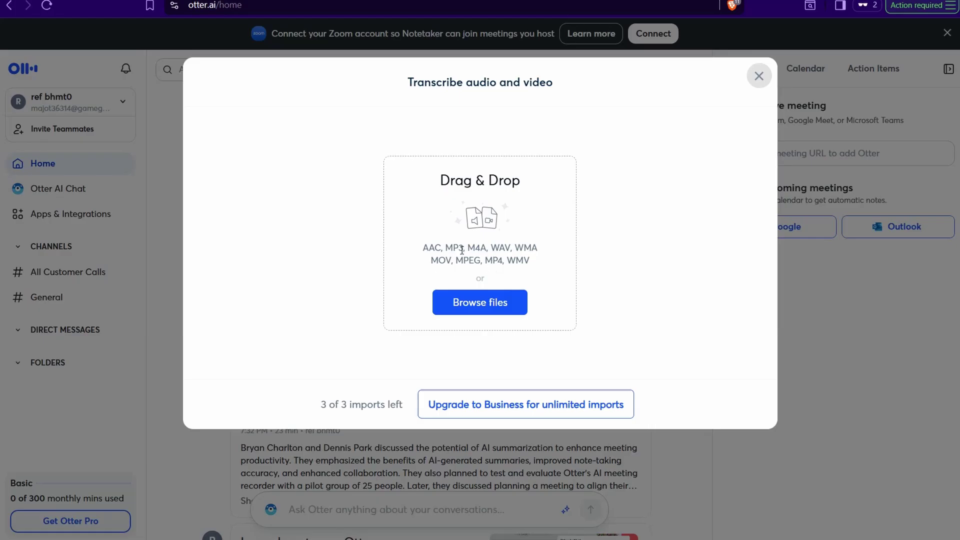
{"action": "left_click", "coordinate": [476, 305]}
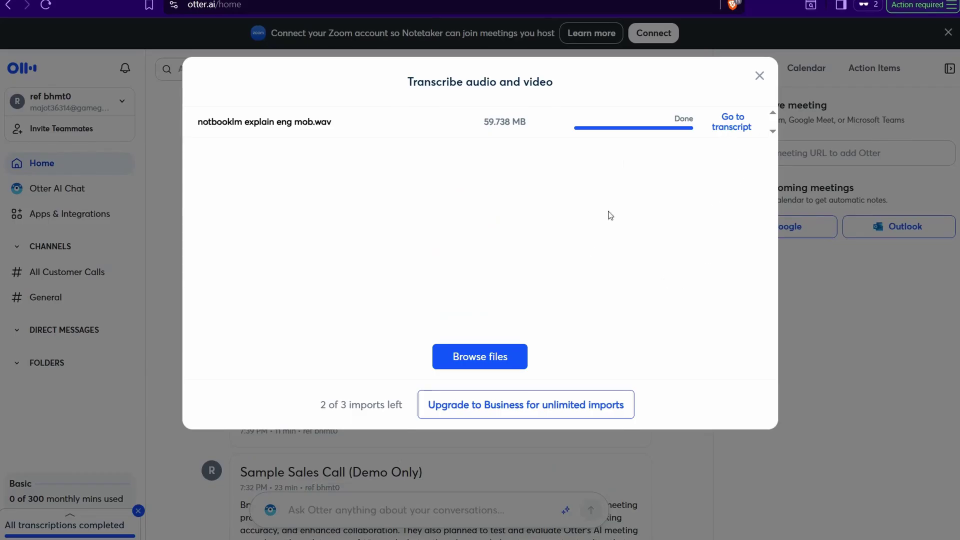
{"action": "left_click", "coordinate": [733, 127]}
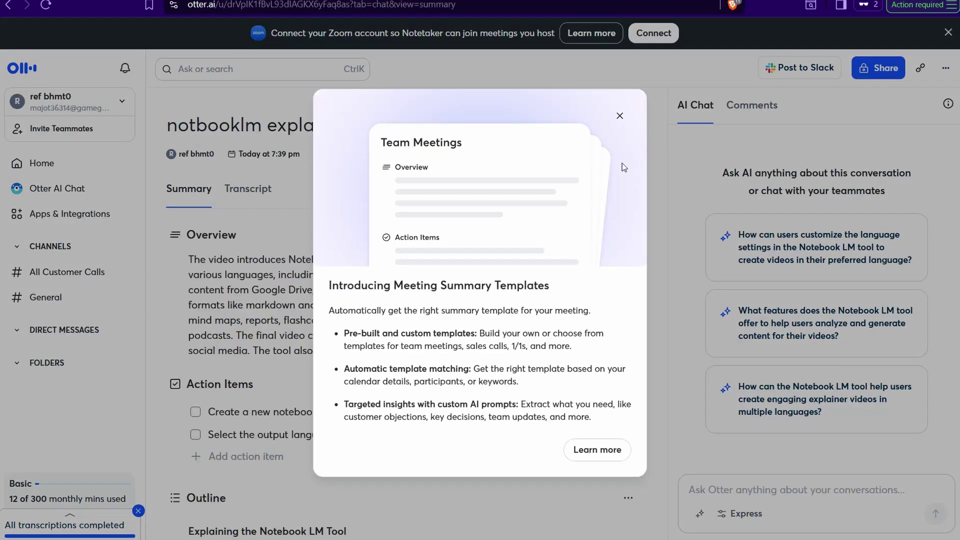
{"action": "left_click", "coordinate": [620, 114]}
Look over the summary, action items and outline of the imported recording, and read through its speaker-labelled transcript
{"action": "scroll", "coordinate": [311, 300], "scroll_direction": "down", "scroll_amount": 5}
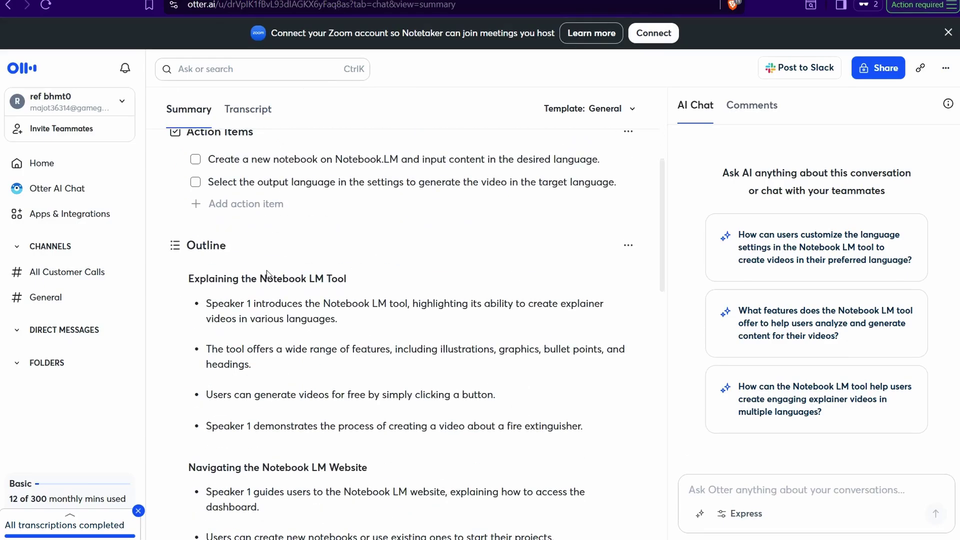
{"action": "scroll", "coordinate": [276, 285], "scroll_direction": "up", "scroll_amount": 2}
{"action": "scroll", "coordinate": [275, 250], "scroll_direction": "up", "scroll_amount": 3}
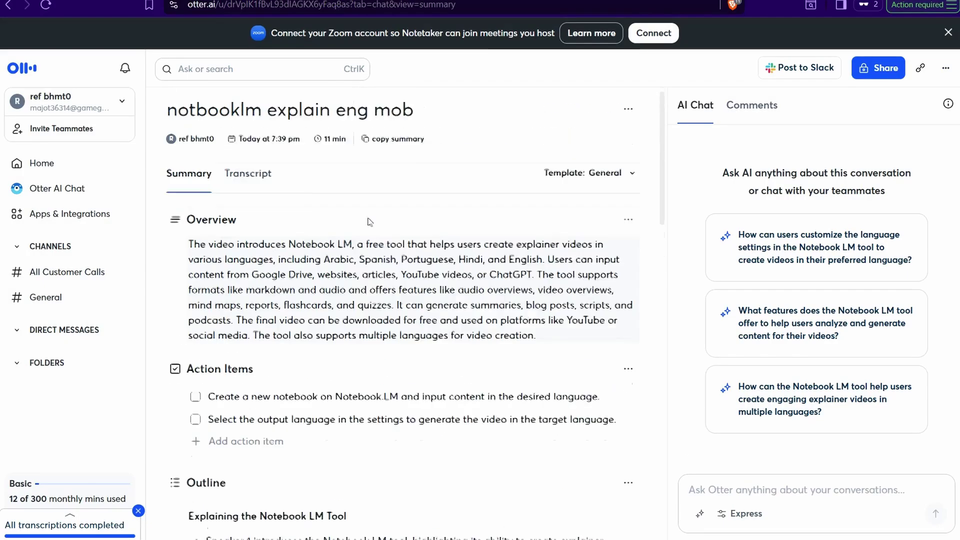
{"action": "left_click", "coordinate": [243, 198]}
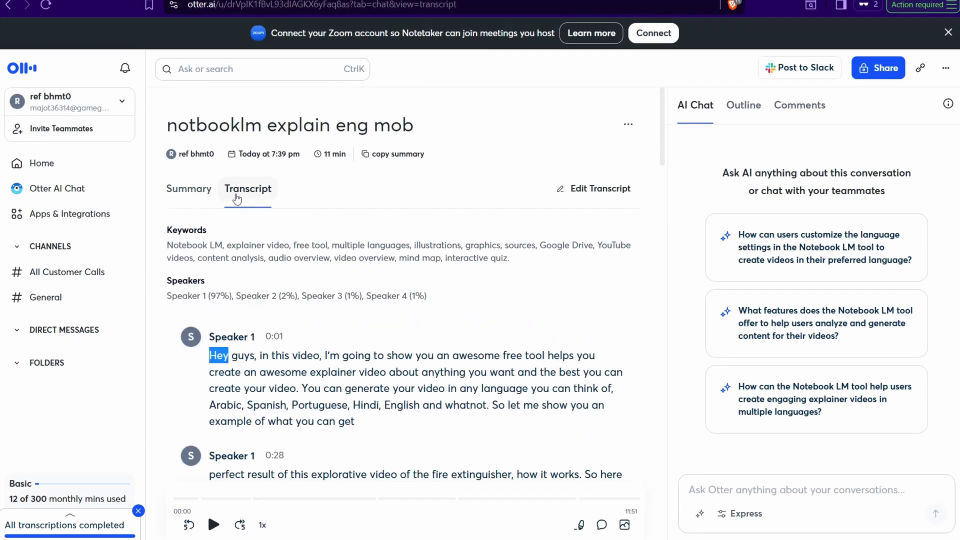
{"action": "scroll", "coordinate": [268, 295], "scroll_direction": "down", "scroll_amount": 3}
{"action": "scroll", "coordinate": [267, 296], "scroll_direction": "down", "scroll_amount": 6}
{"action": "scroll", "coordinate": [382, 274], "scroll_direction": "up", "scroll_amount": 7}
{"action": "scroll", "coordinate": [381, 275], "scroll_direction": "down", "scroll_amount": 15}
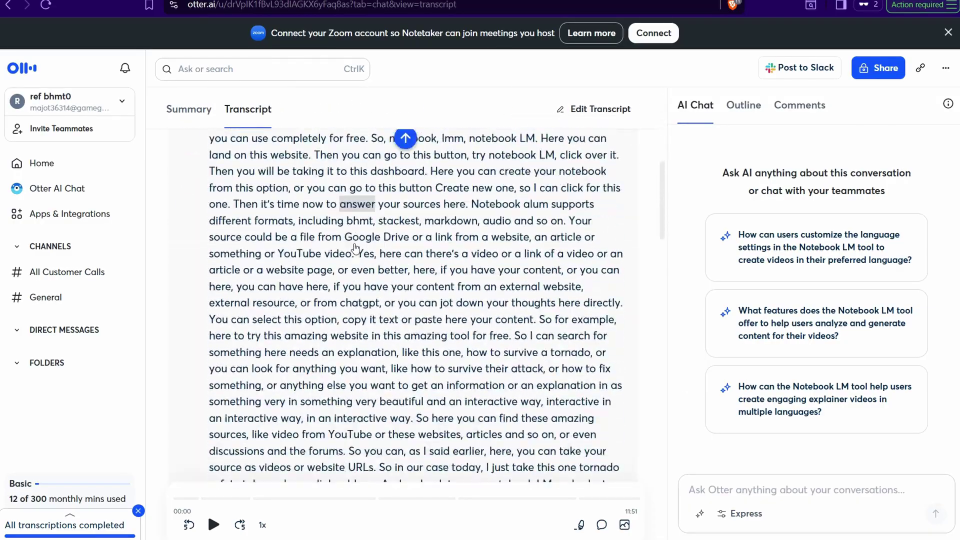
{"action": "scroll", "coordinate": [354, 250], "scroll_direction": "down", "scroll_amount": 12}
{"action": "scroll", "coordinate": [352, 262], "scroll_direction": "up", "scroll_amount": 4}
{"action": "scroll", "coordinate": [353, 275], "scroll_direction": "up", "scroll_amount": 20}
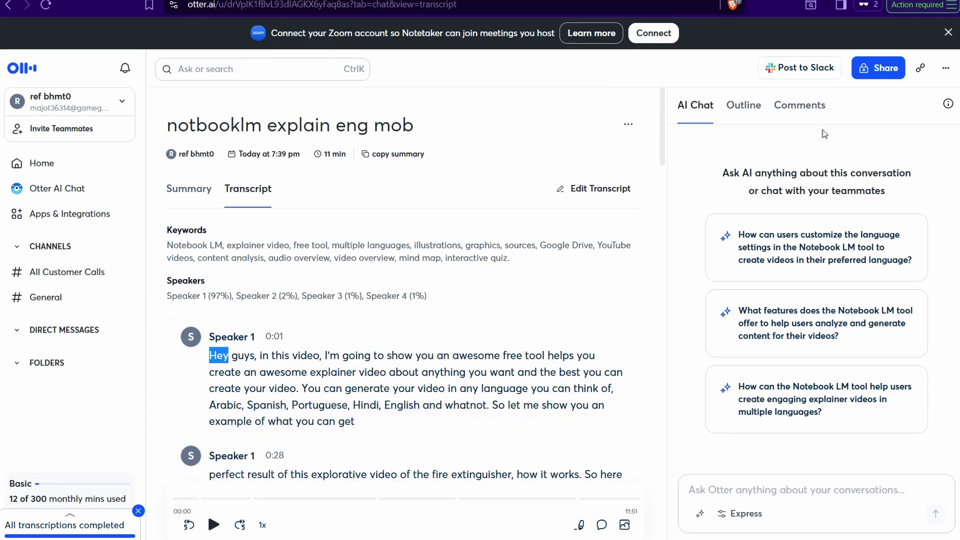
Check the file formats available for exporting the transcript, and close the export settings without exporting
{"action": "left_click", "coordinate": [946, 70]}
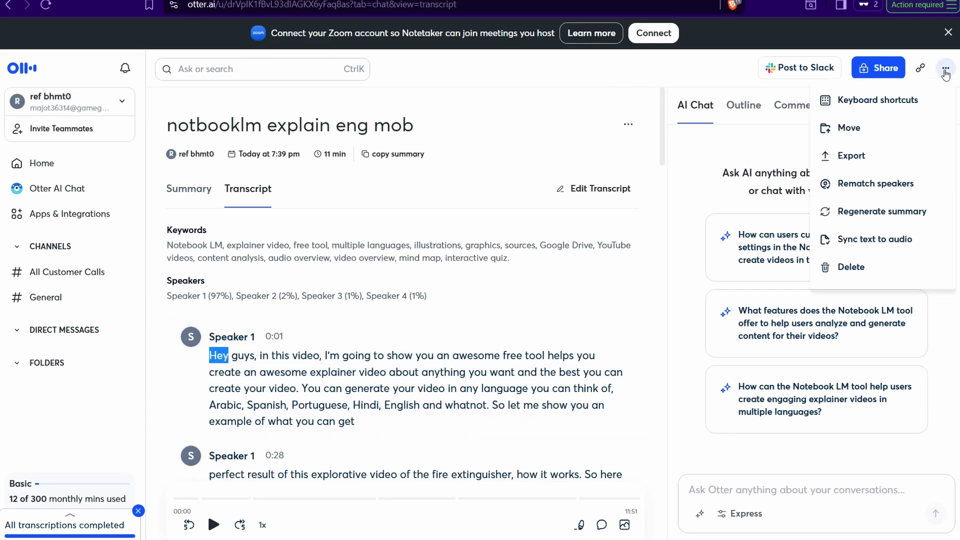
{"action": "left_click", "coordinate": [858, 160]}
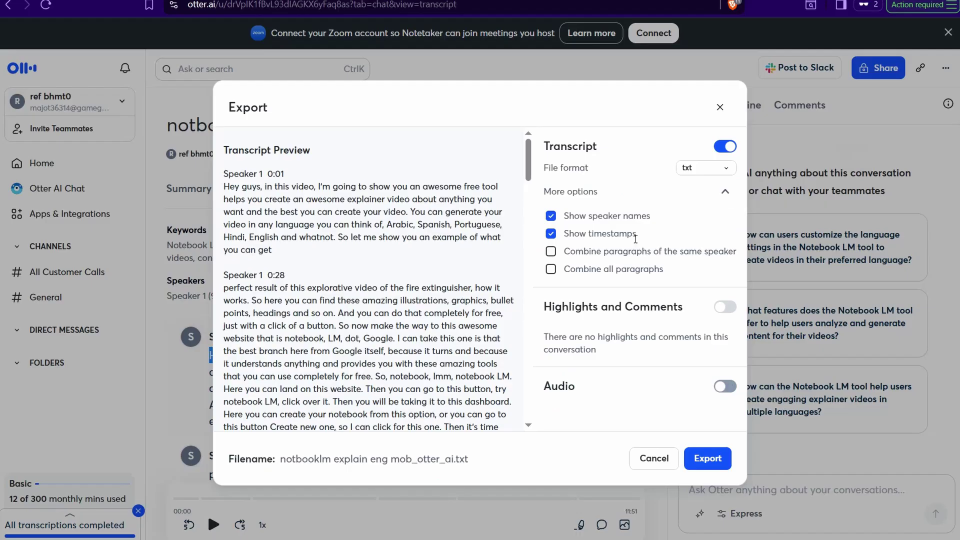
{"action": "left_click", "coordinate": [728, 171]}
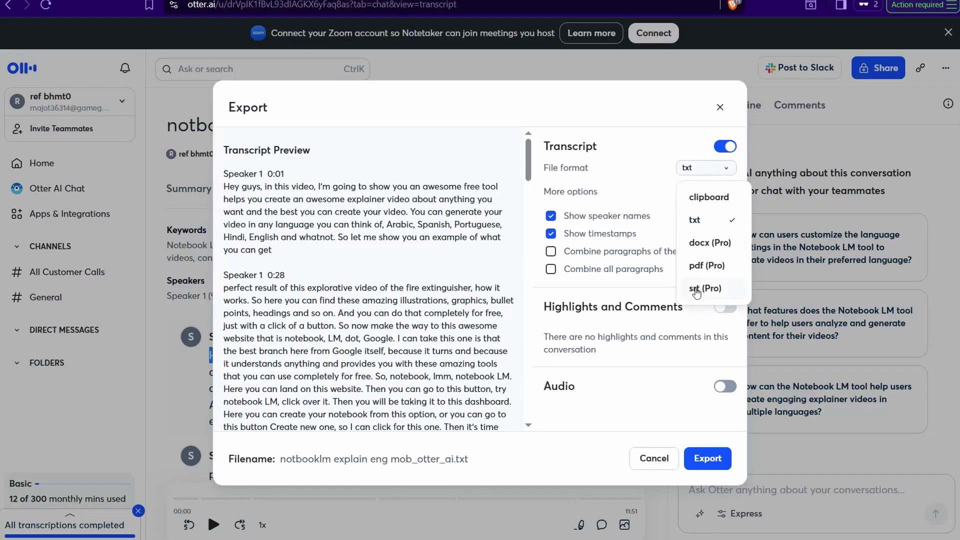
{"action": "left_click", "coordinate": [721, 113]}
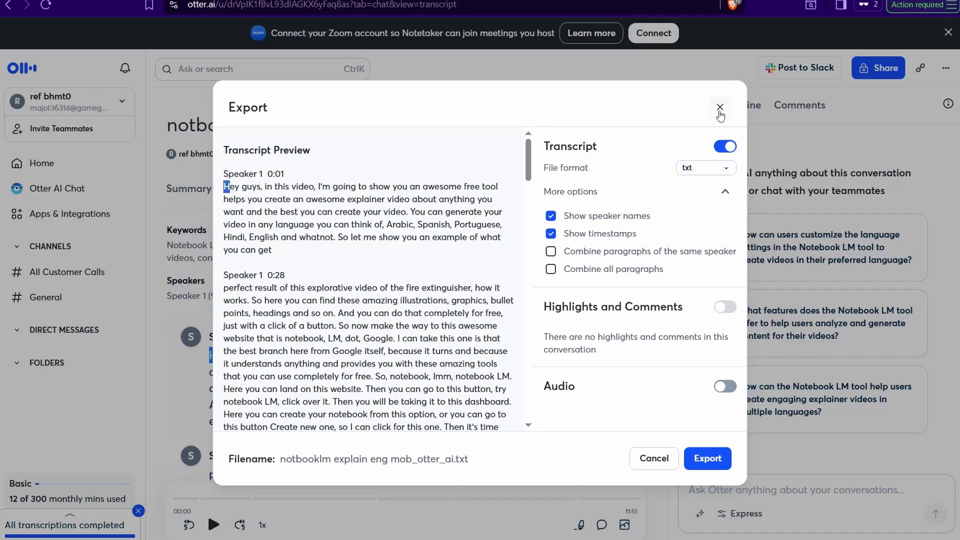
{"action": "left_click", "coordinate": [721, 109]}
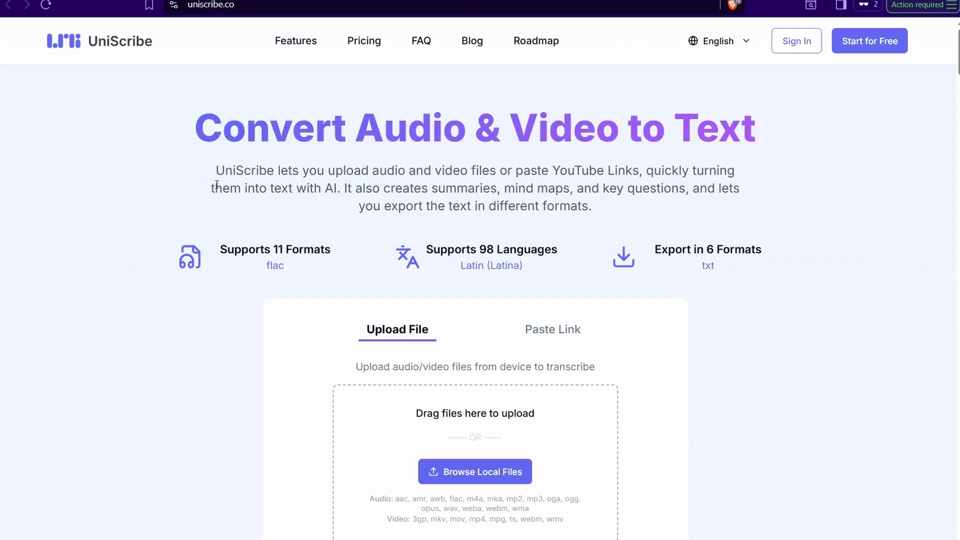
Switch to the UniScribe website and examine the Free plan's monthly transcription minutes and export formats in its pricing section
{"action": "double_click", "coordinate": [680, 127]}
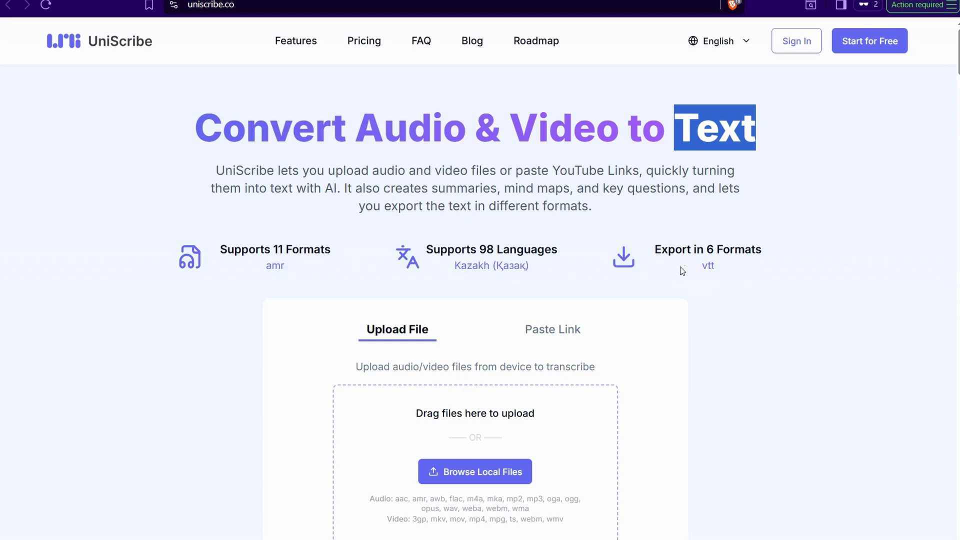
{"action": "scroll", "coordinate": [135, 200], "scroll_direction": "down", "scroll_amount": 20}
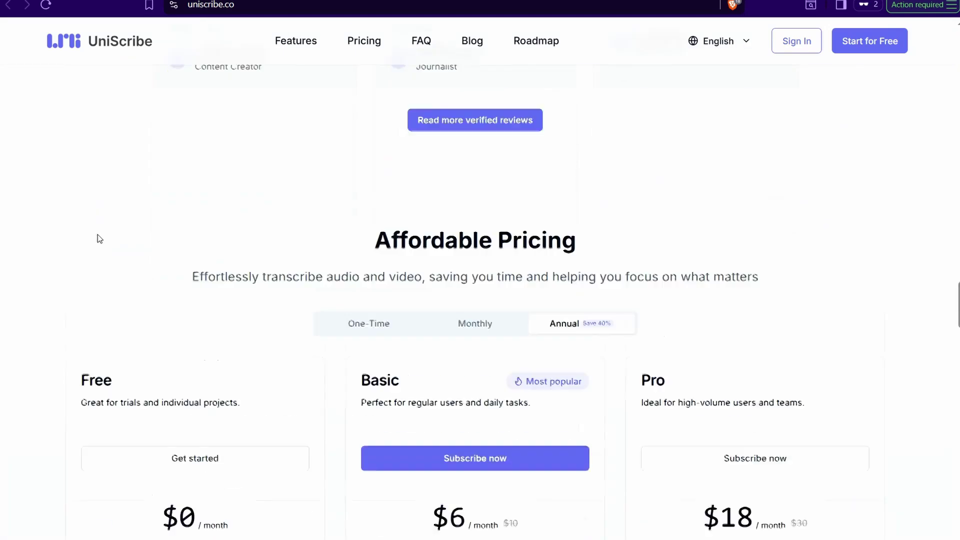
{"action": "scroll", "coordinate": [99, 239], "scroll_direction": "down", "scroll_amount": 9}
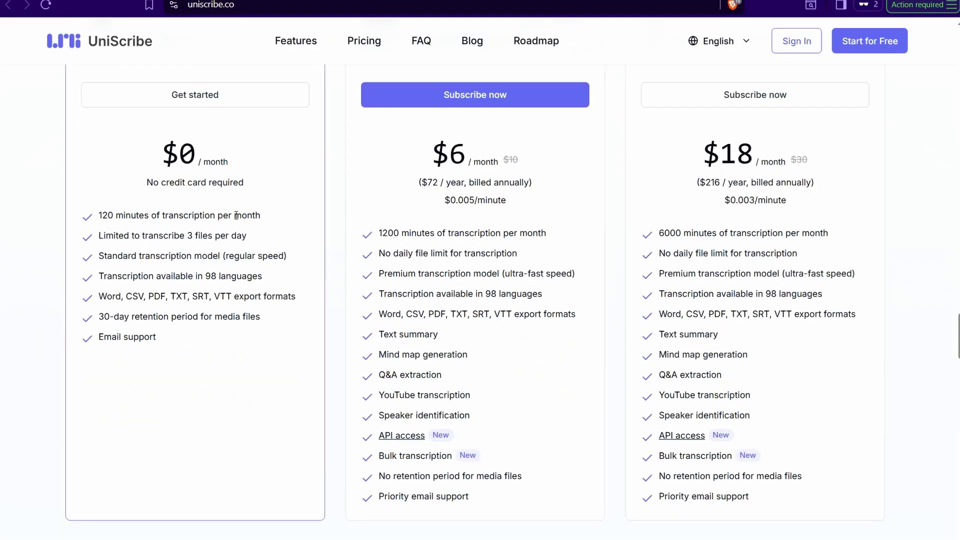
{"action": "left_click_drag", "start_coordinate": [98, 215], "coordinate": [268, 216]}
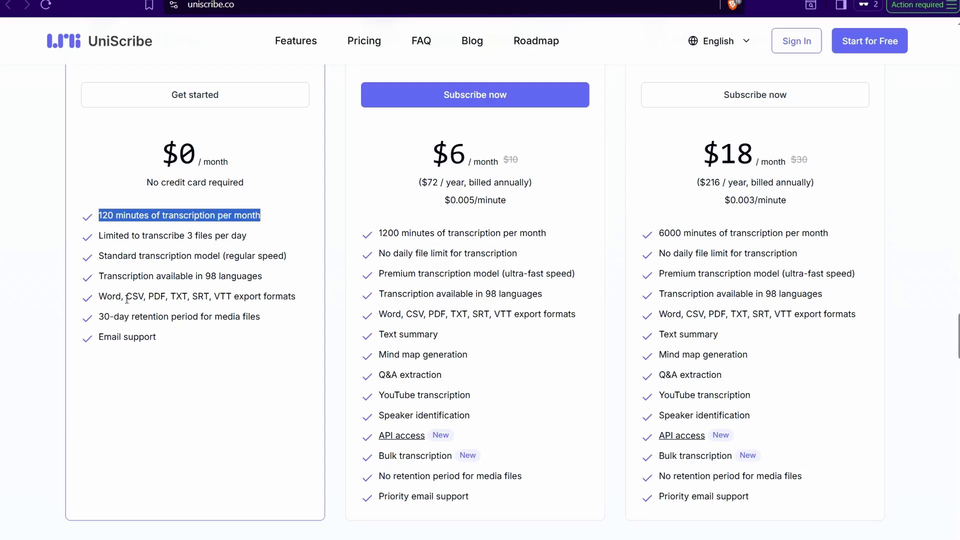
{"action": "left_click_drag", "start_coordinate": [199, 296], "coordinate": [214, 296]}
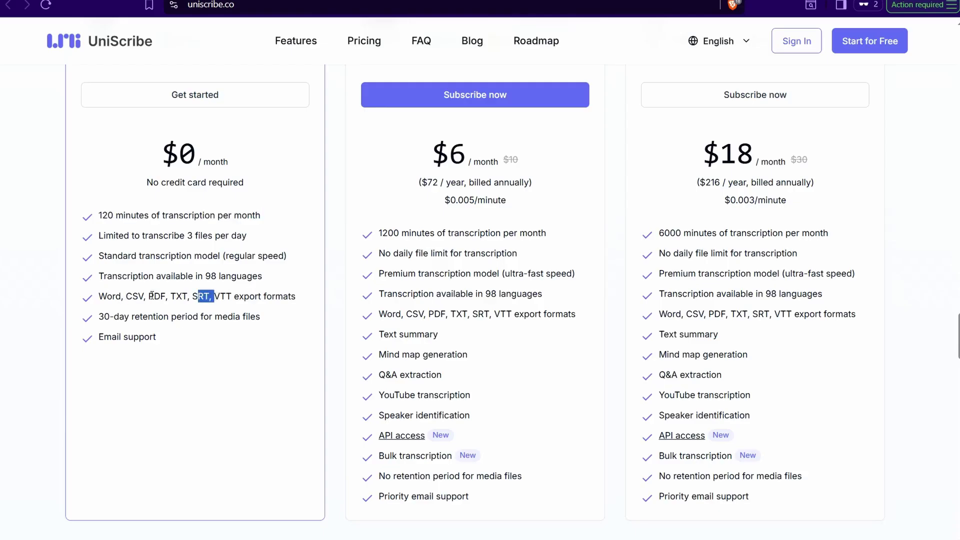
{"action": "left_click_drag", "start_coordinate": [149, 296], "coordinate": [181, 296]}
{"action": "left_click_drag", "start_coordinate": [123, 296], "coordinate": [162, 296]}
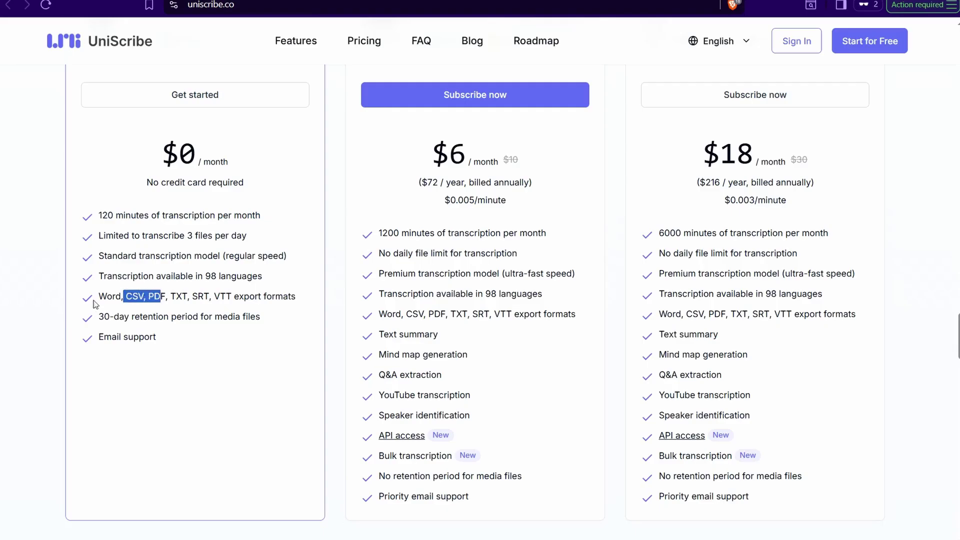
{"action": "left_click_drag", "start_coordinate": [98, 296], "coordinate": [161, 295]}
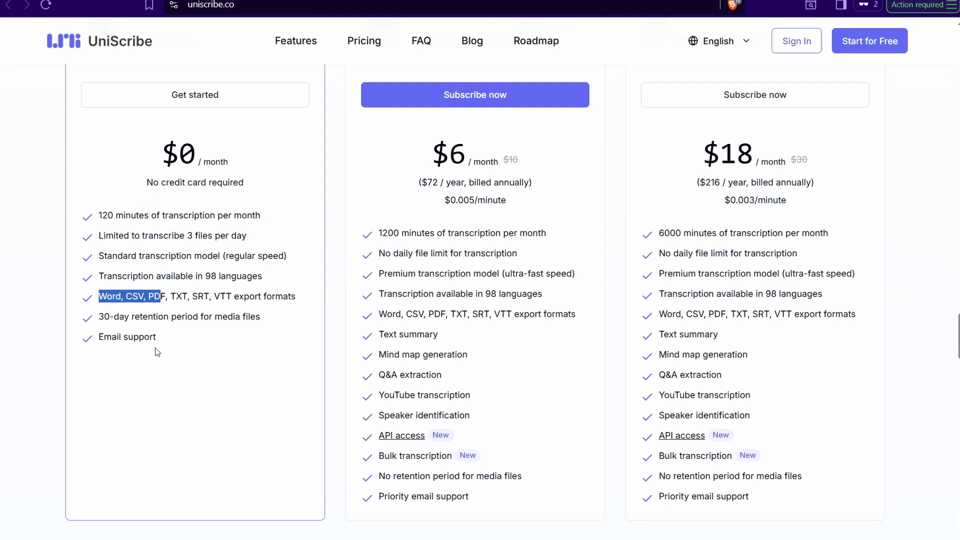